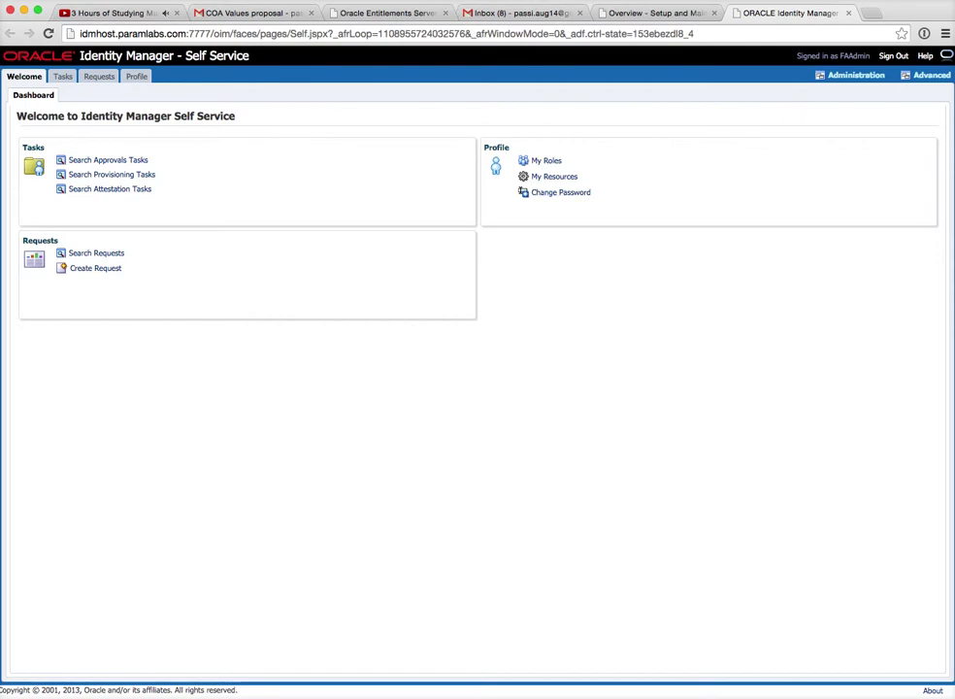
- Under Administration, start a Create User record with the person's first name, last name and work e-mail
left_click(855, 75)
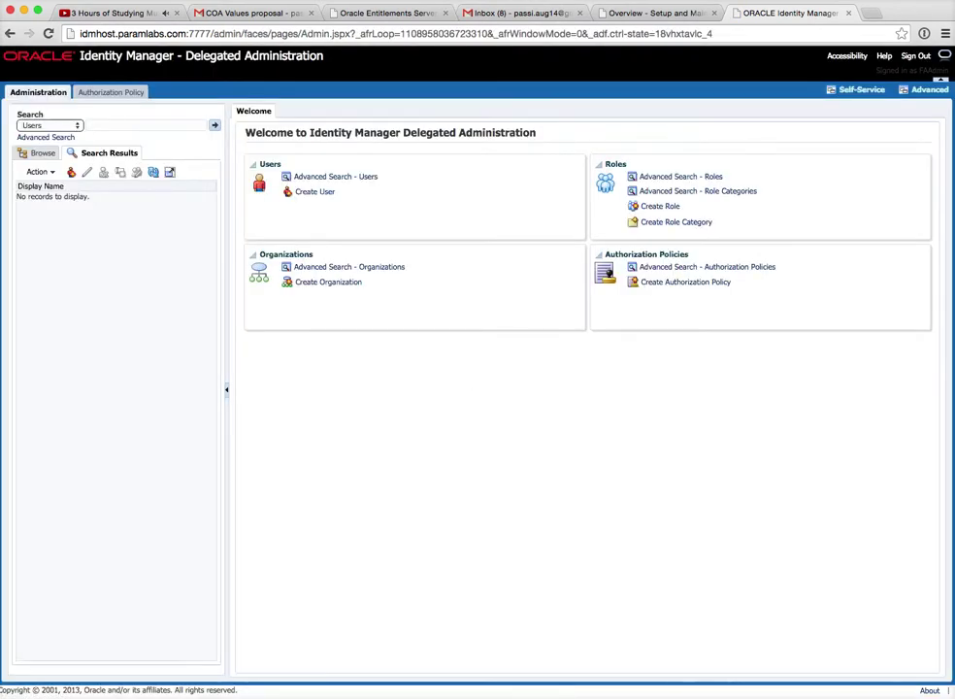
left_click(314, 191)
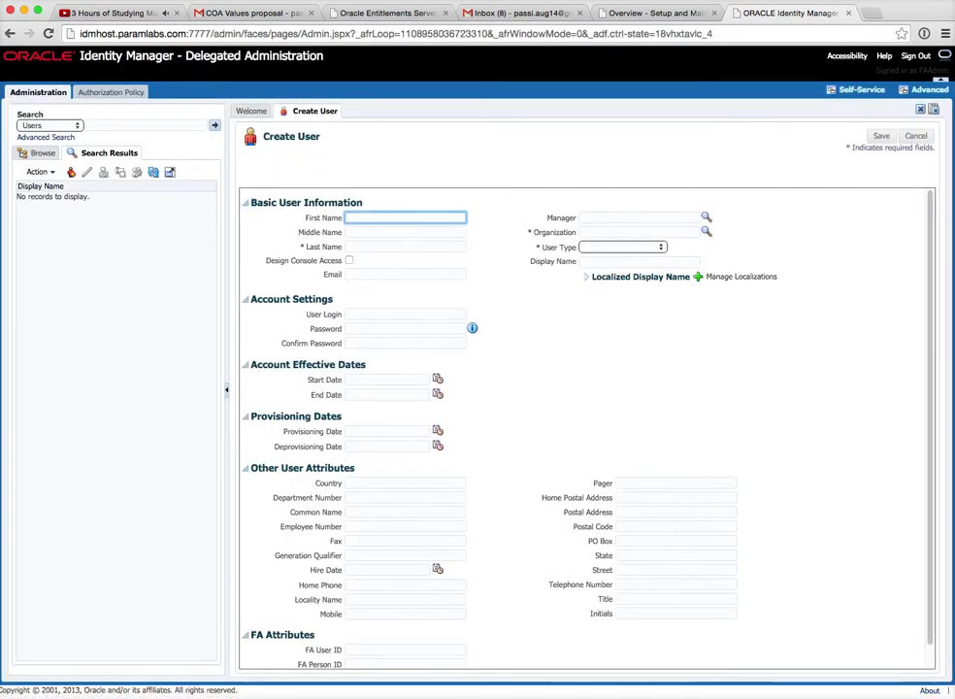
type("ACM")
key("BackSpace")
key("BackSpace")
key("BackSpace")
left_click(404, 247)
key("Tab")
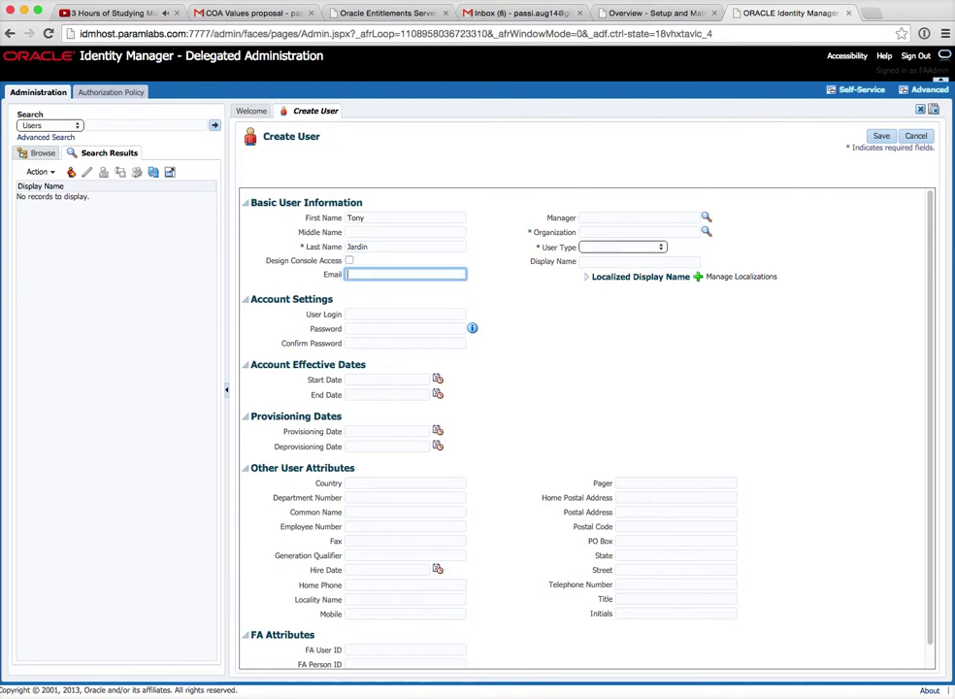
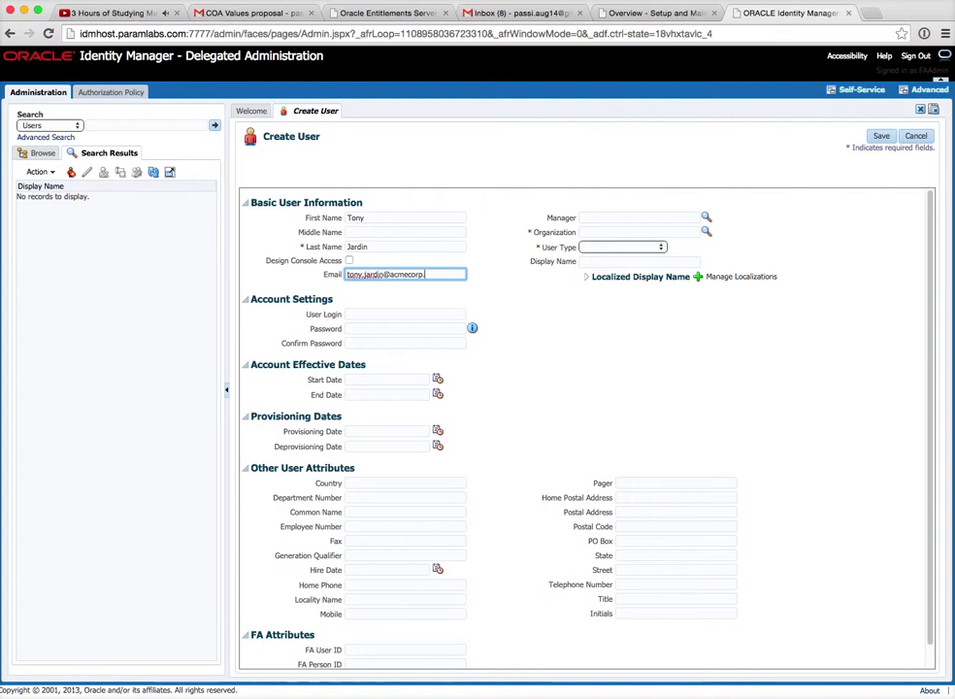
left_click(636, 232)
- Set the organization to Xellerate Users and the user type to Other
type("X")
left_click(706, 231)
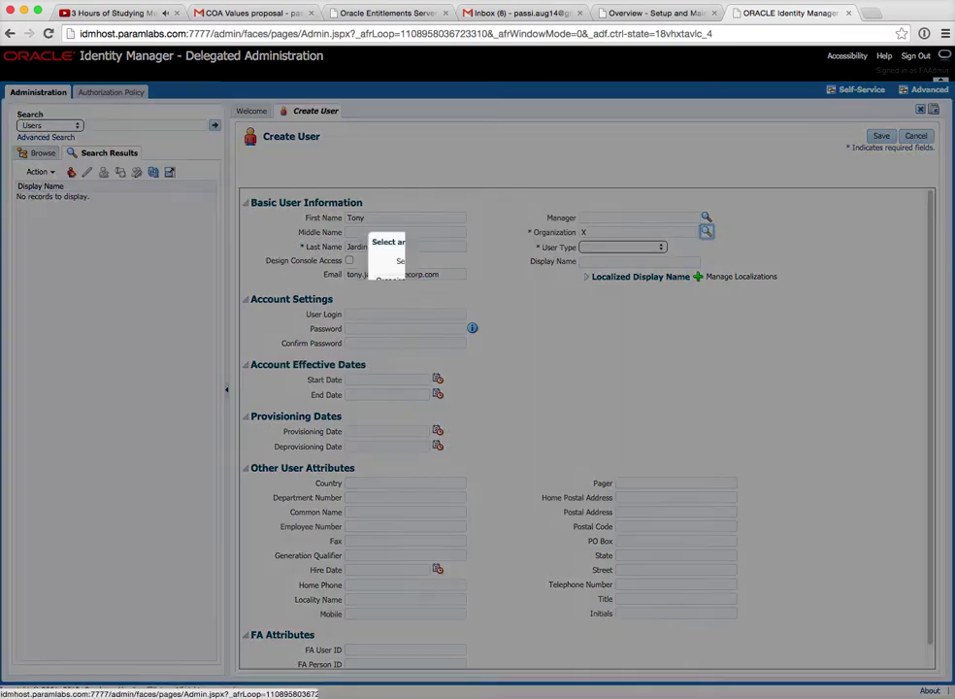
key("Return")
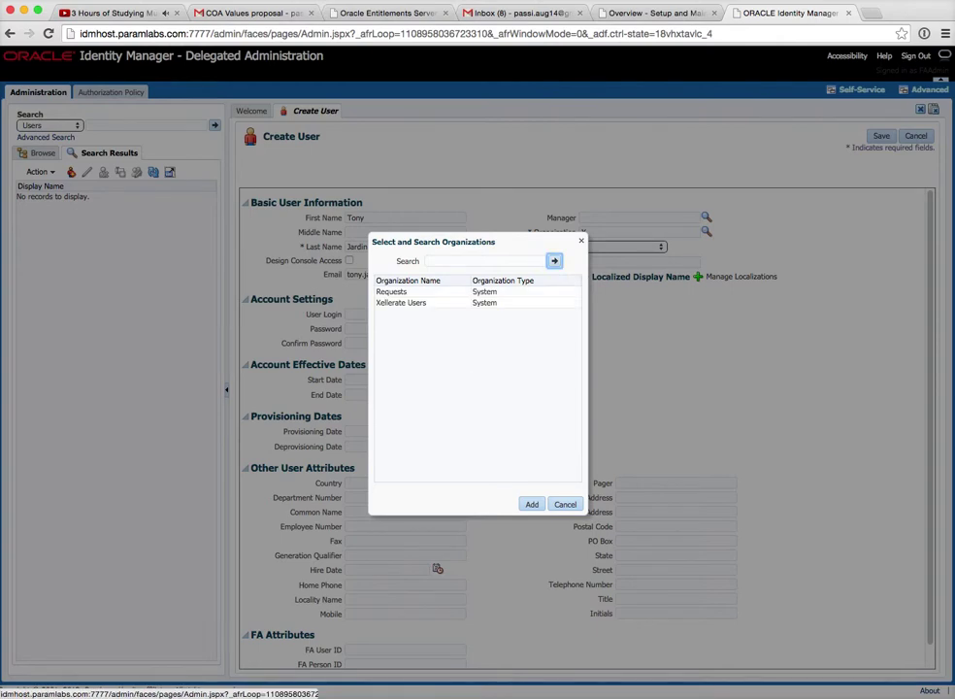
left_click(531, 504)
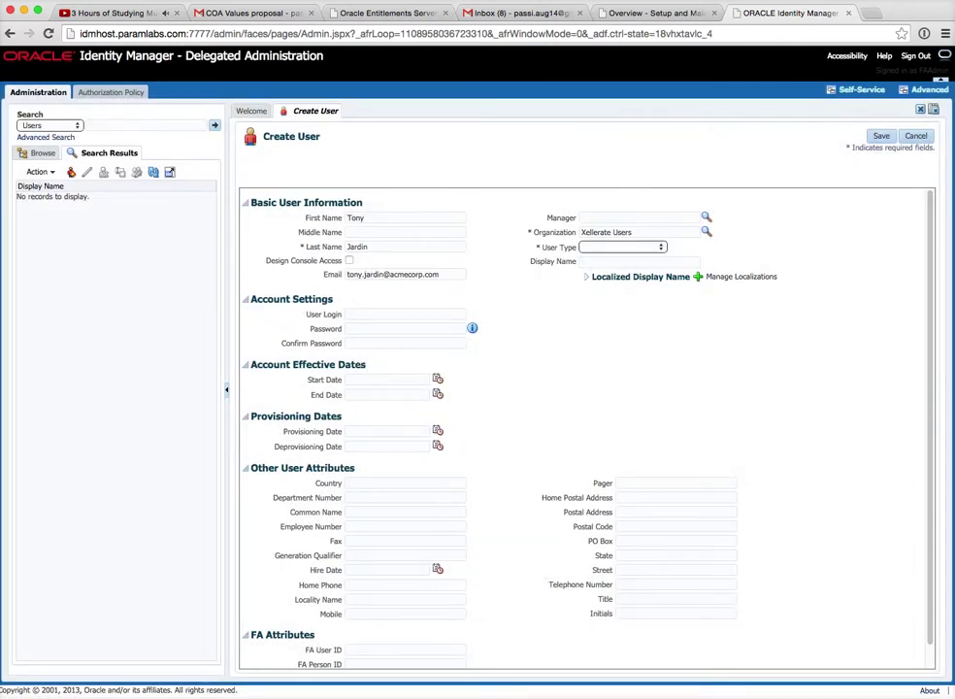
left_click(621, 246)
left_click(596, 269)
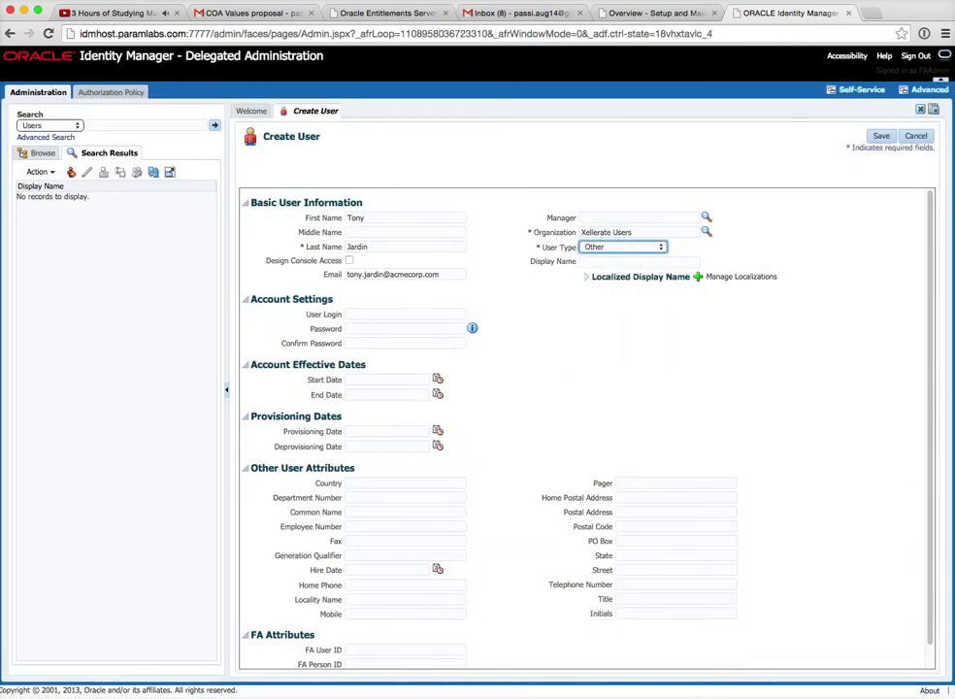
- Enter the user's login name with the company prefix, correcting its spelling
left_click(405, 314)
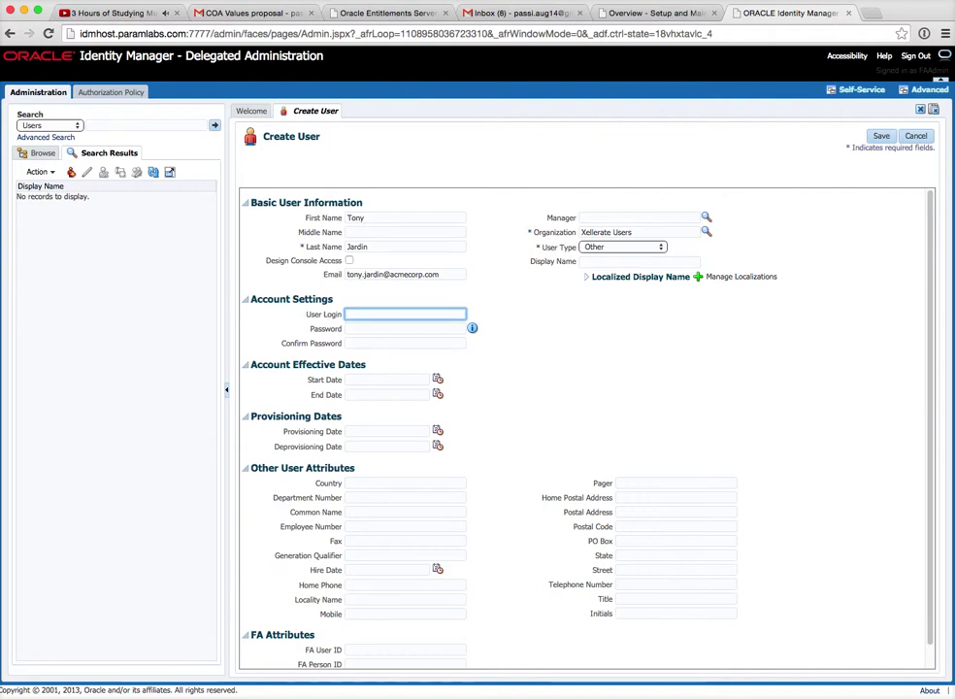
left_click(348, 313)
key("shift+End")
- Enter and confirm the temporary password, then save the new user
key("Tab")
type("Welcome123")
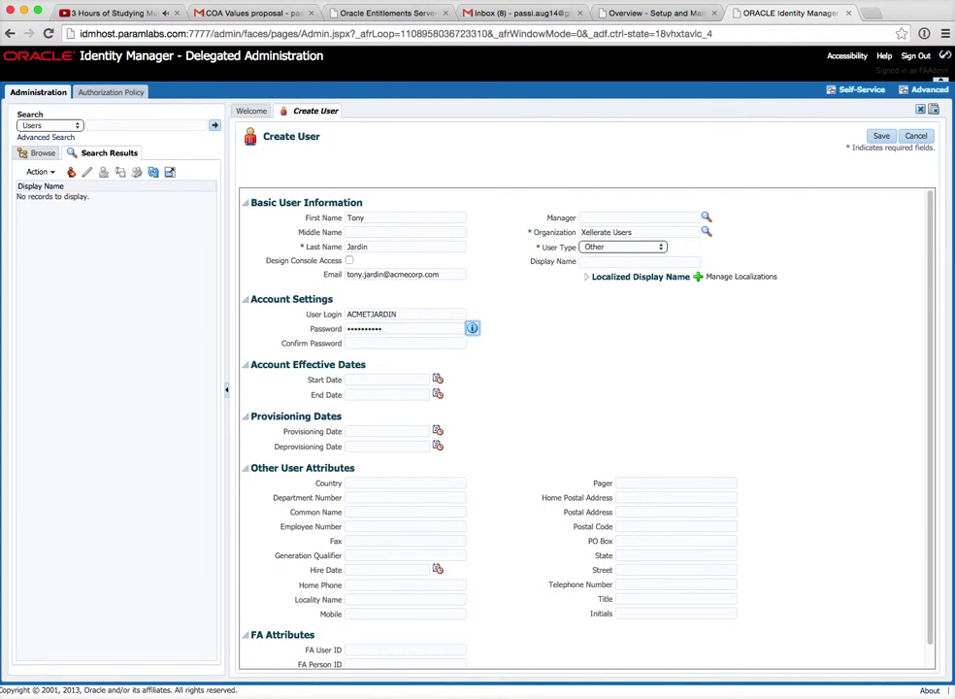
key("Tab")
type("Welcome123")
key("Tab")
scroll(582, 427, "down", 1)
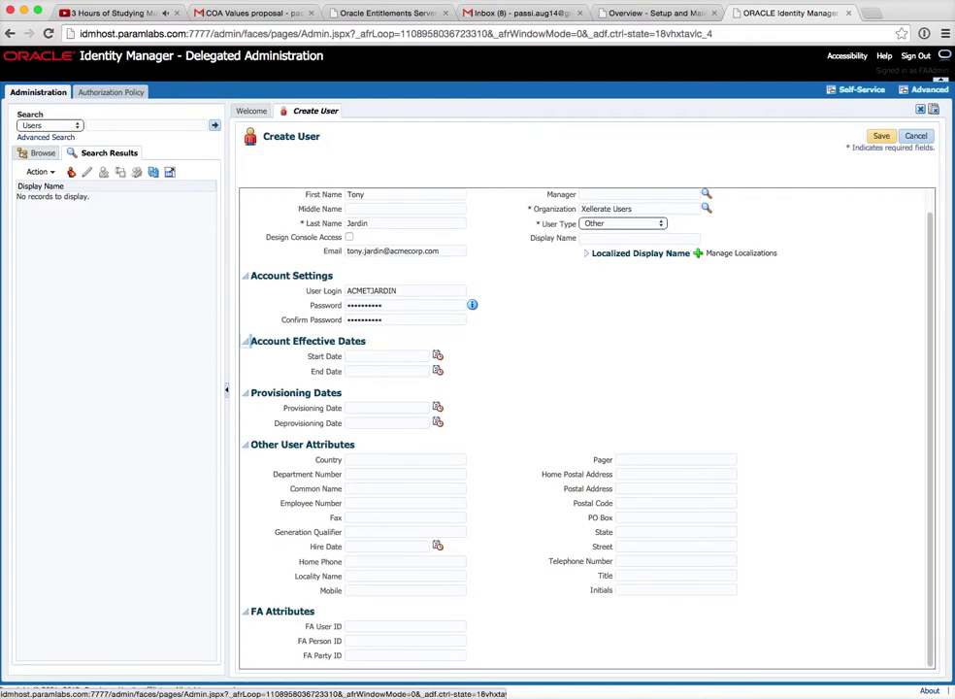
scroll(737, 277, "up", 1)
left_click(880, 136)
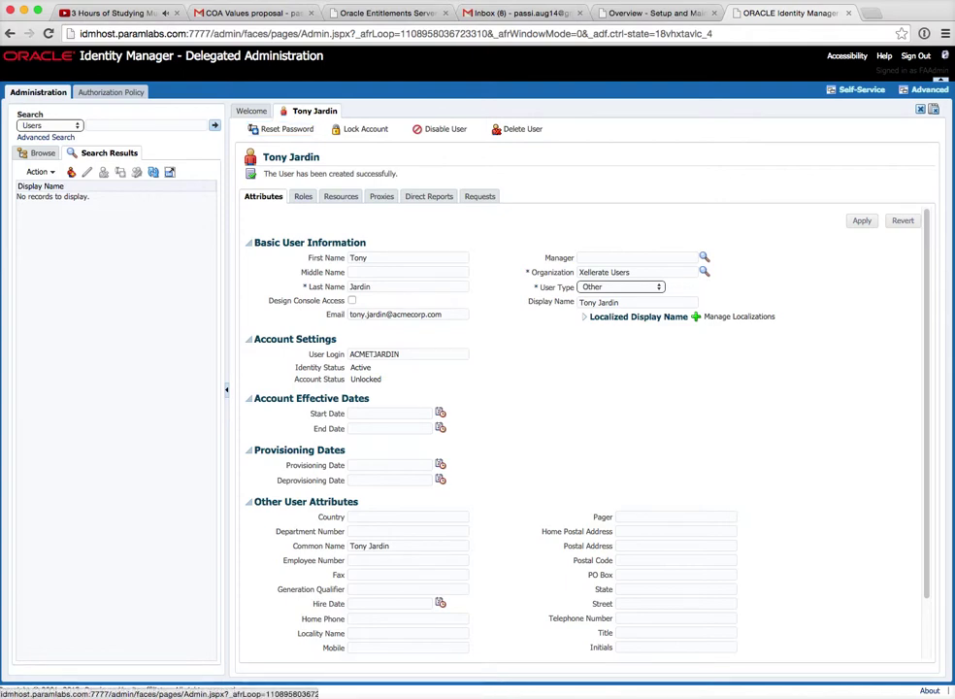
- On the Roles tab, search for and add the Employee role, then return to Attributes
left_click(303, 196)
left_click(345, 214)
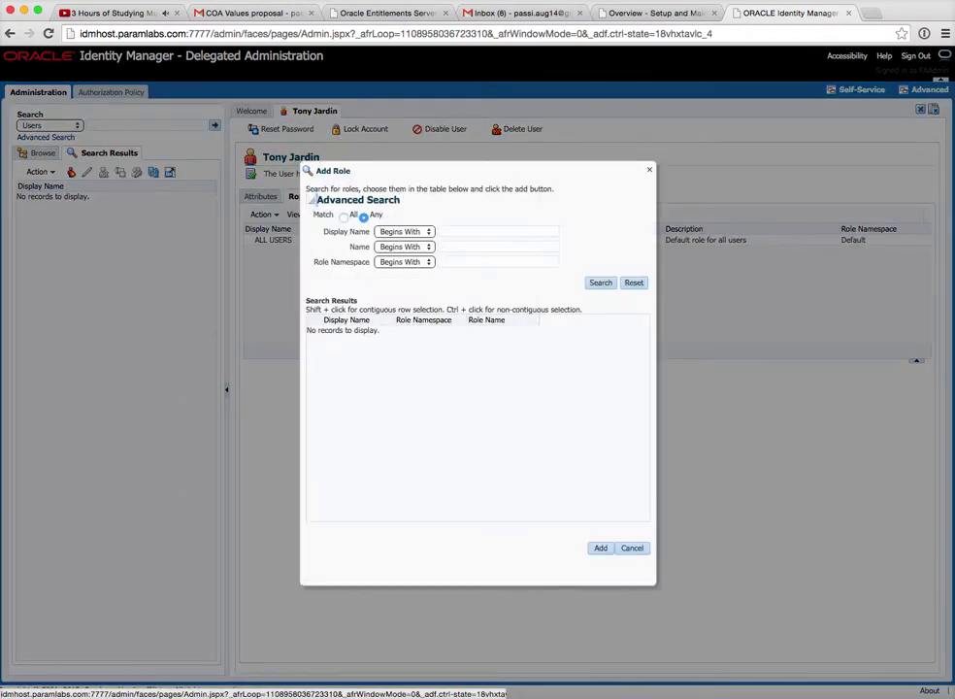
left_click(498, 231)
type("E")
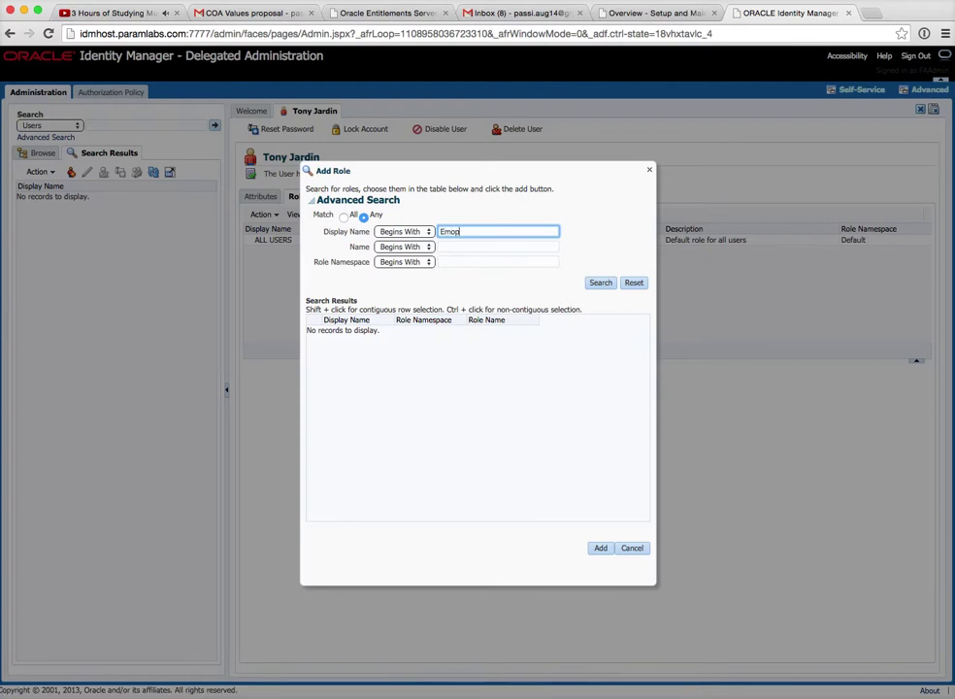
type("mployee")
key("Return")
left_click(339, 331)
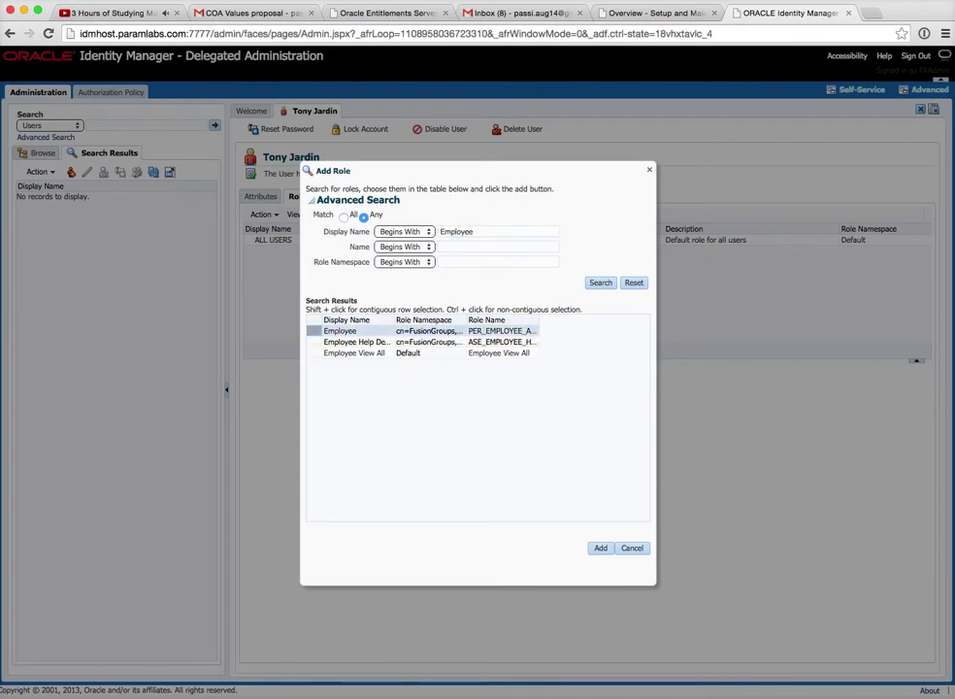
left_click(601, 547)
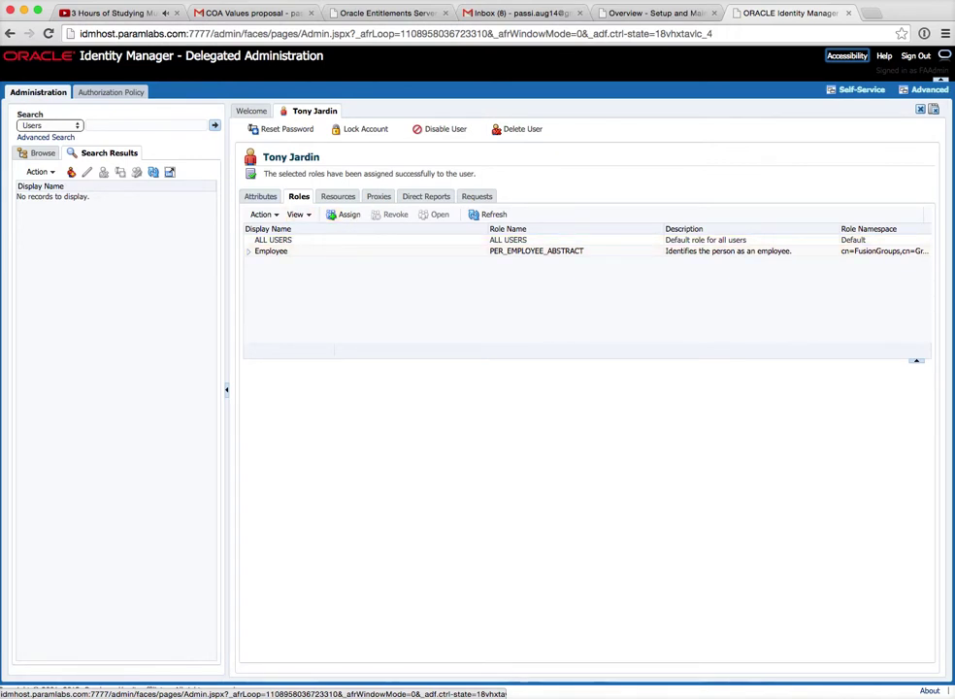
left_click(260, 196)
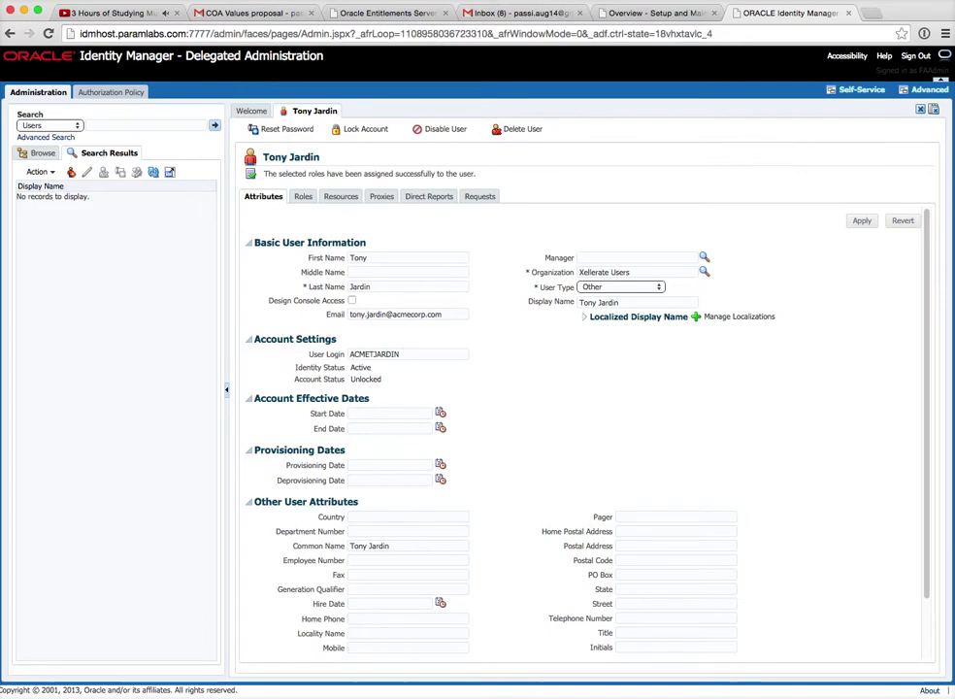
- Open a private browser window and load the Fusion Applications home page
key("super+shift+n")
type("fahost:10634/homePage")
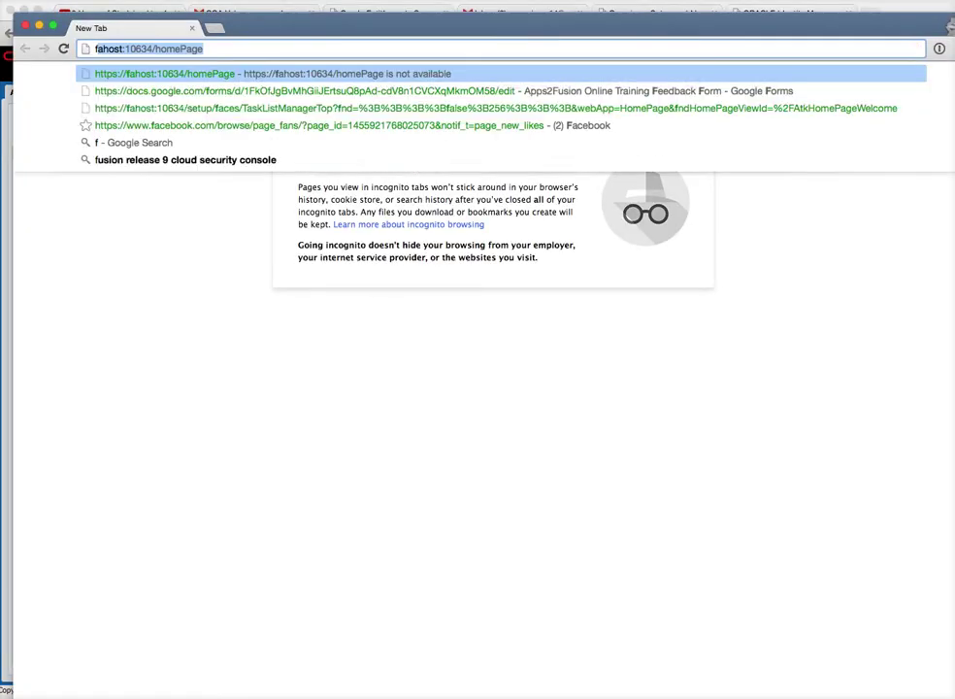
key("Return")
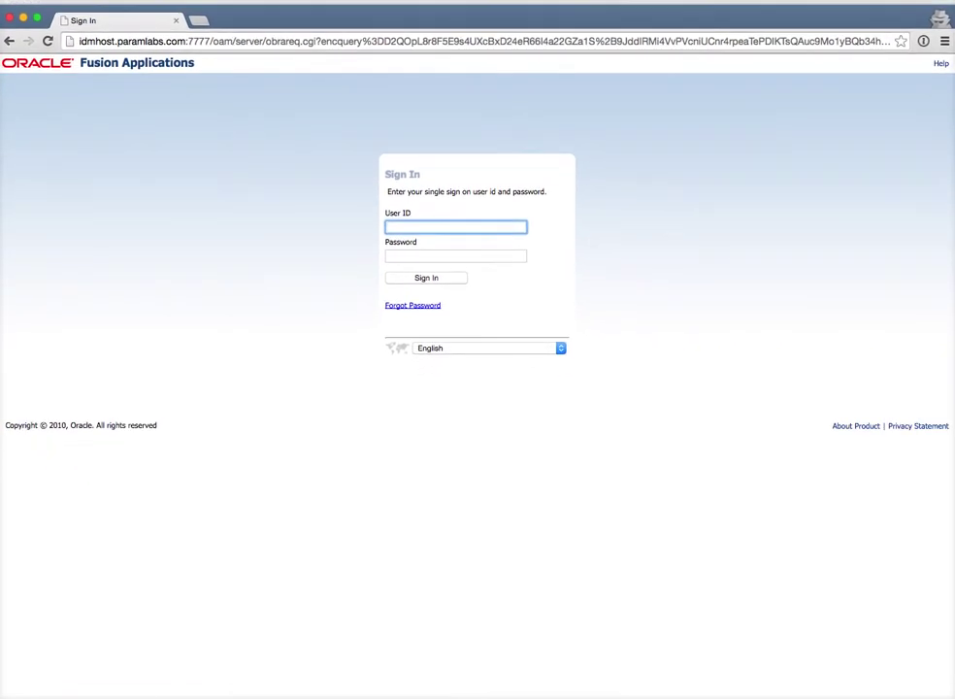
- Sign in with the new user's ID and temporary password, retrying after dismissing the password manager prompt
key("Tab")
type("Welc")
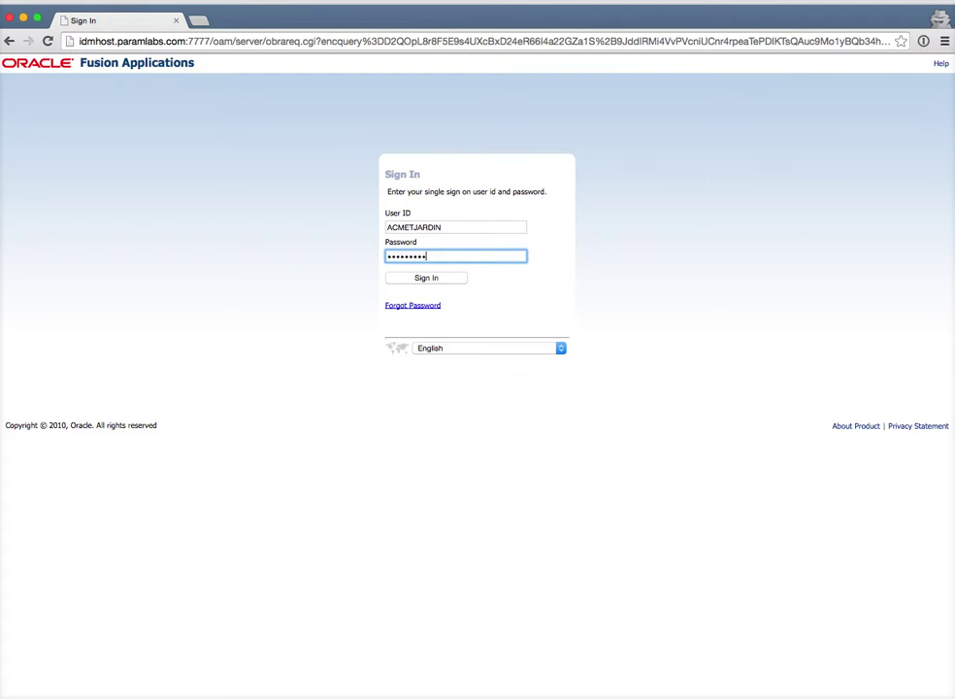
key("Return")
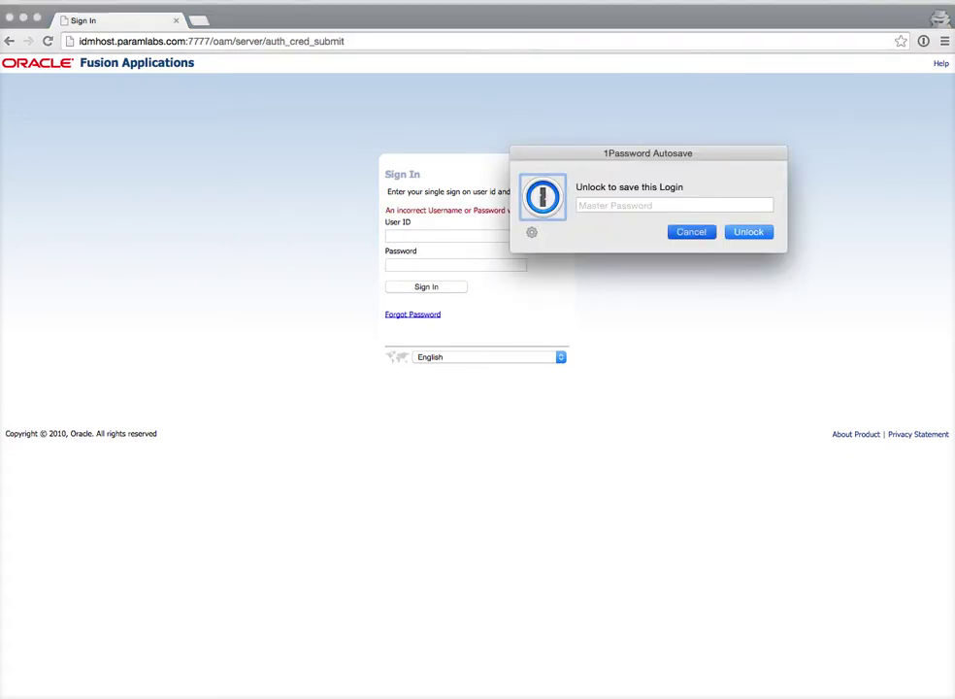
key("Escape")
left_click(456, 235)
key("Tab")
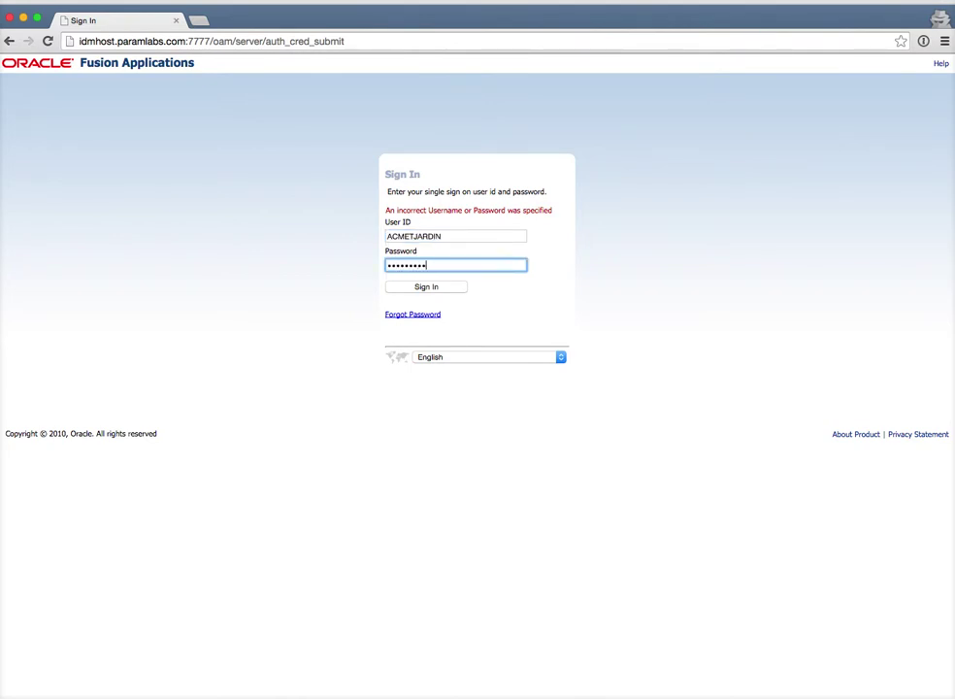
key("Return")
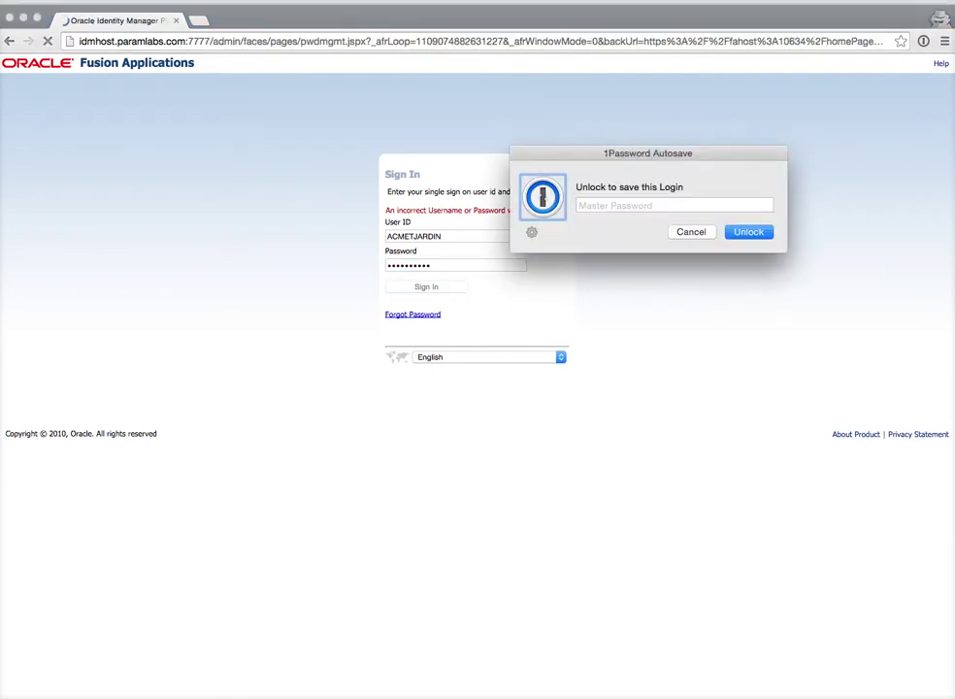
key("Escape")
- Enter the old password and type the new password twice
left_click(178, 252)
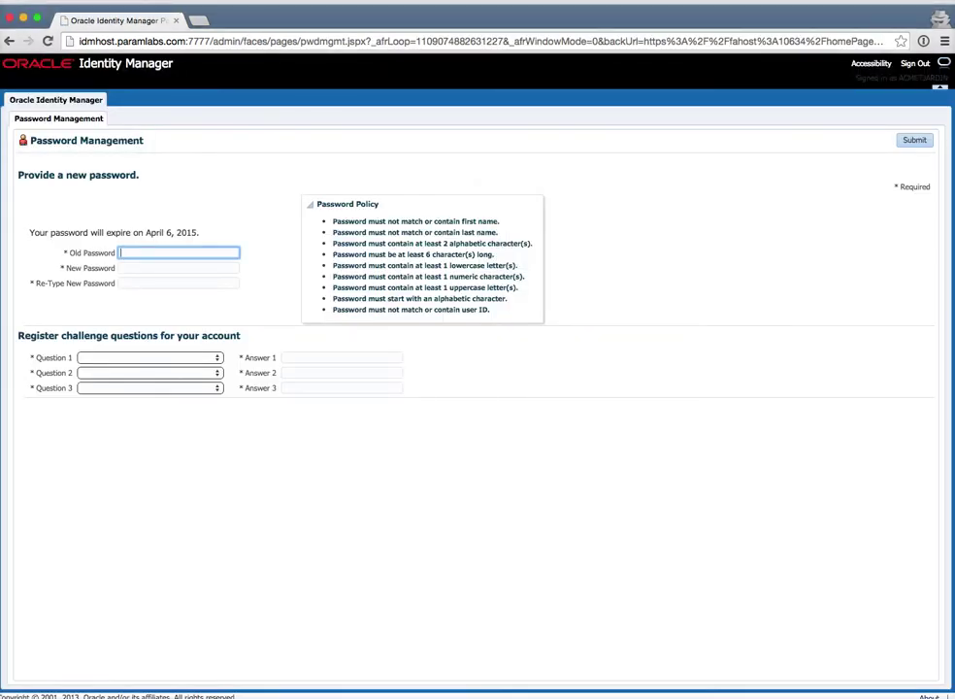
type("•••••••••••")
key("Tab")
type("•••••••")
key("Tab")
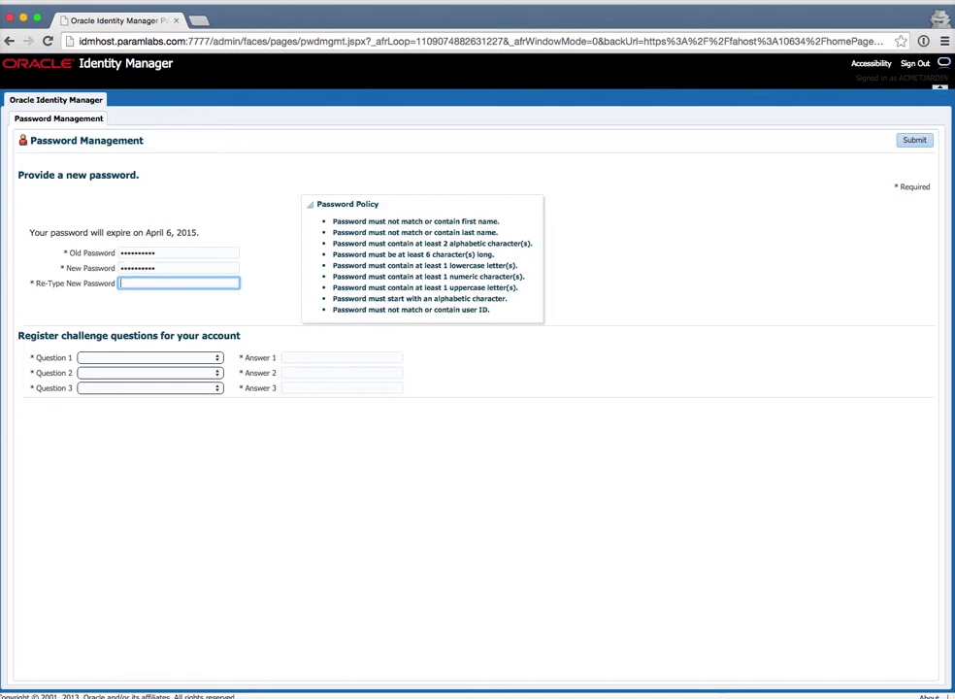
type("•••••••••••")
- Choose the mother's maiden name and pet name questions, answering Maiden and Pet
key("Tab")
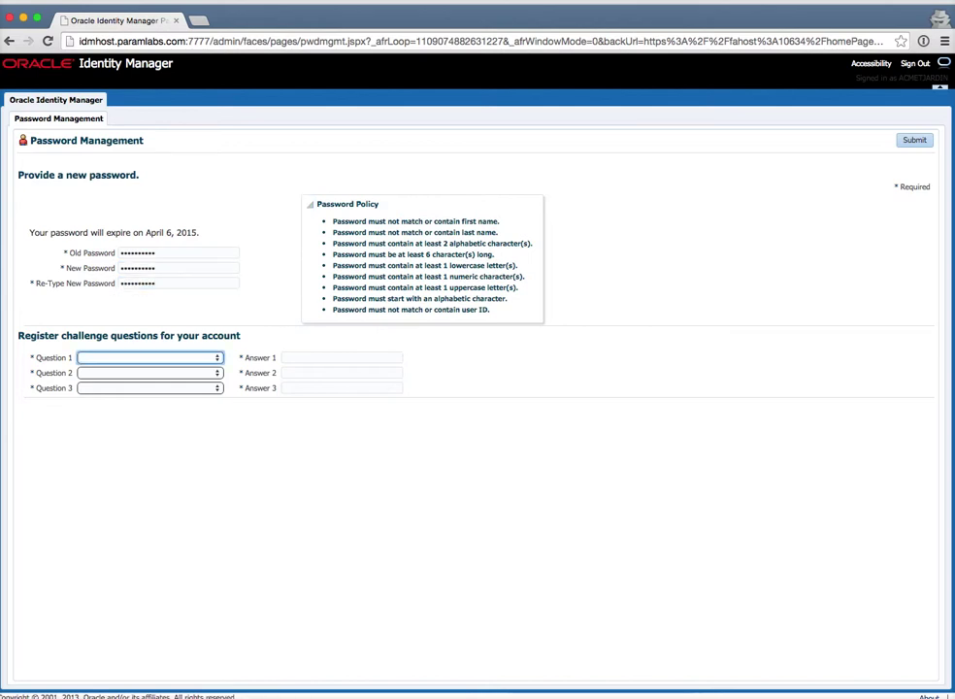
key("space")
key("Return")
key("Tab")
type("Maiden")
key("Tab")
key("space")
key("Down")
key("Down")
key("Return")
key("Tab")
type("Pe")
key("Tab")
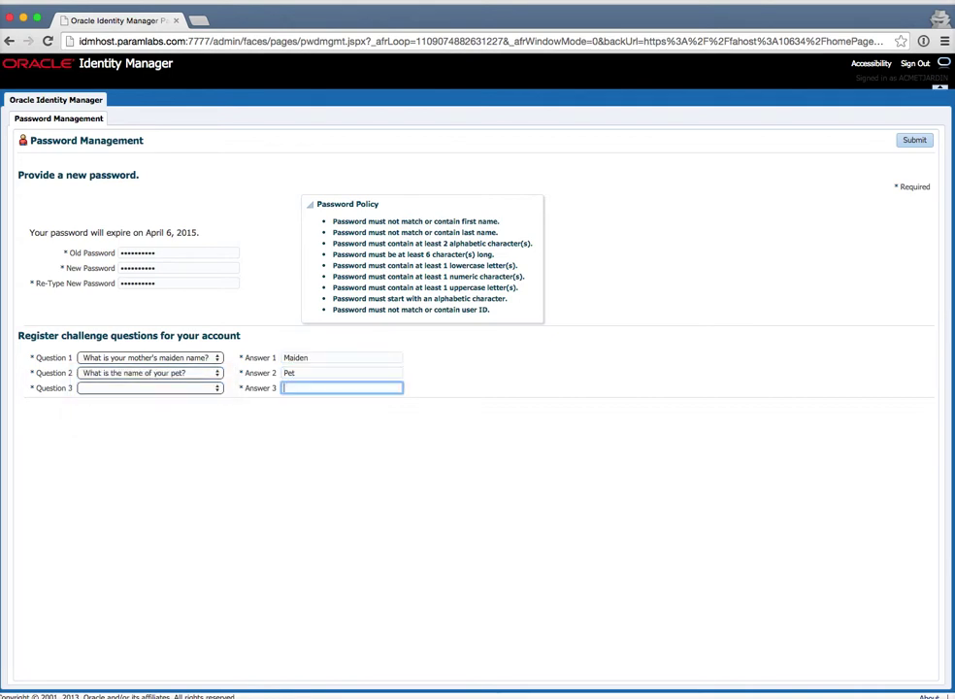
- Choose the city of birth question, answer City, and submit the password change
key("shift+Tab")
key("space")
key("Down")
key("Down")
key("Escape")
key("Down")
key("Tab")
type("C")
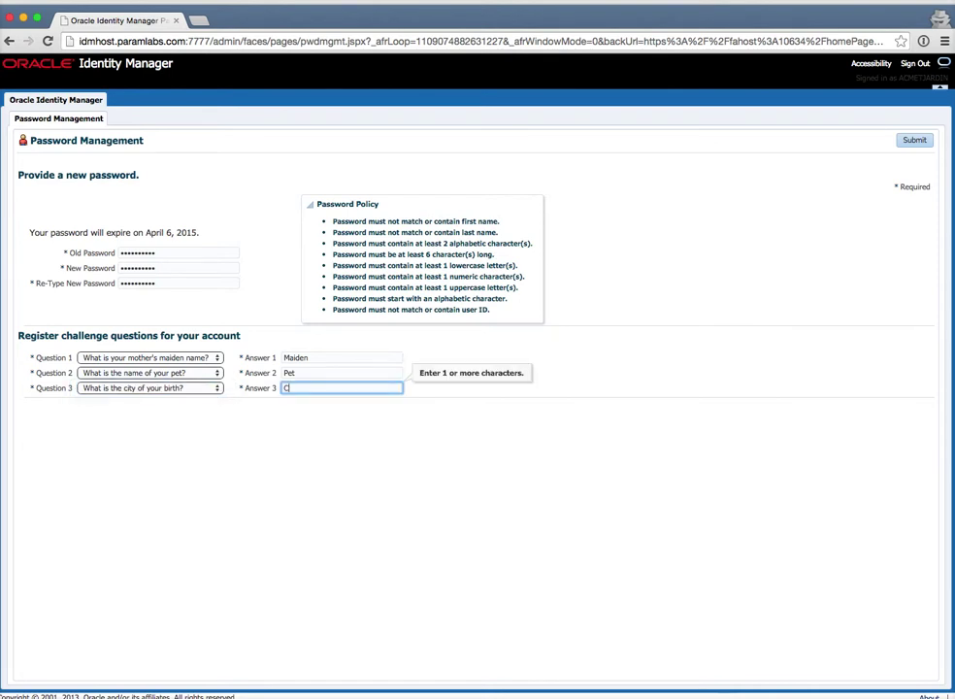
type("ity")
key("Return")
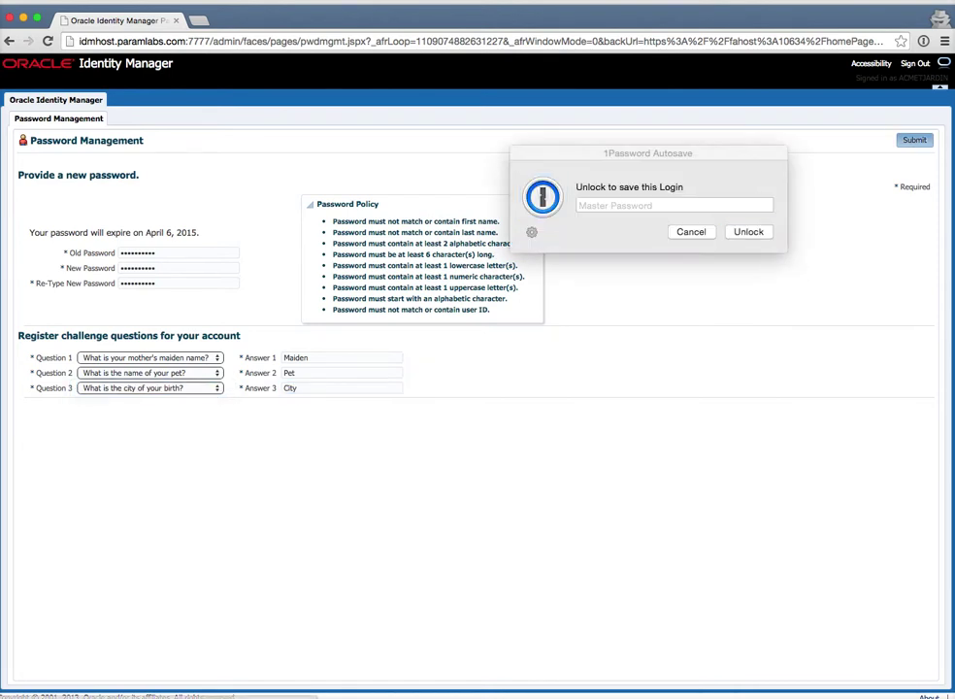
key("Escape")
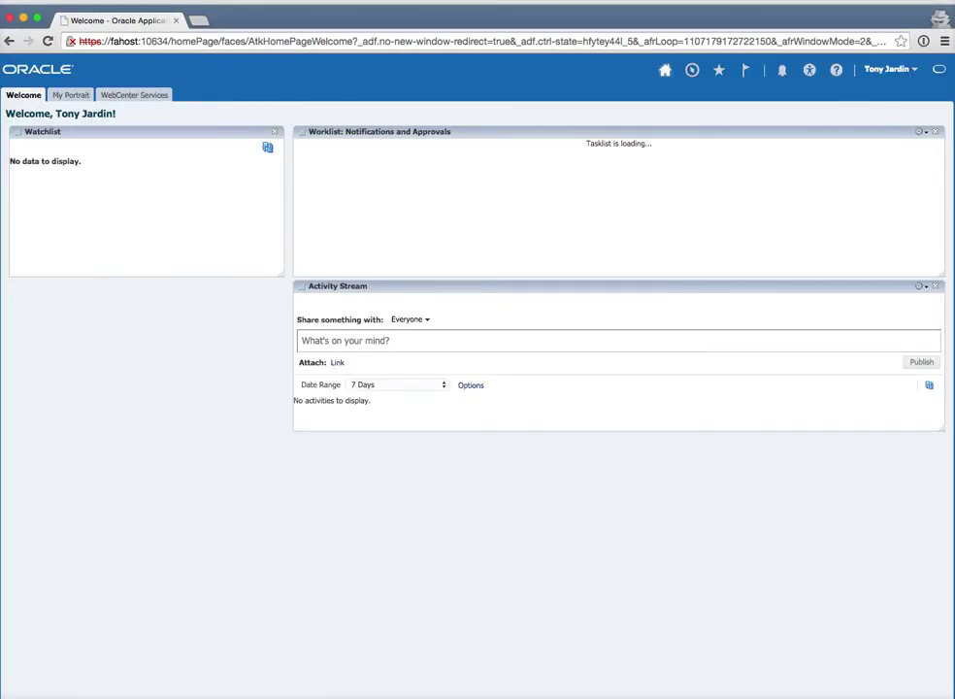
- Pick Benefits from the Navigator, then switch back to the Identity Manager window
left_click(692, 70)
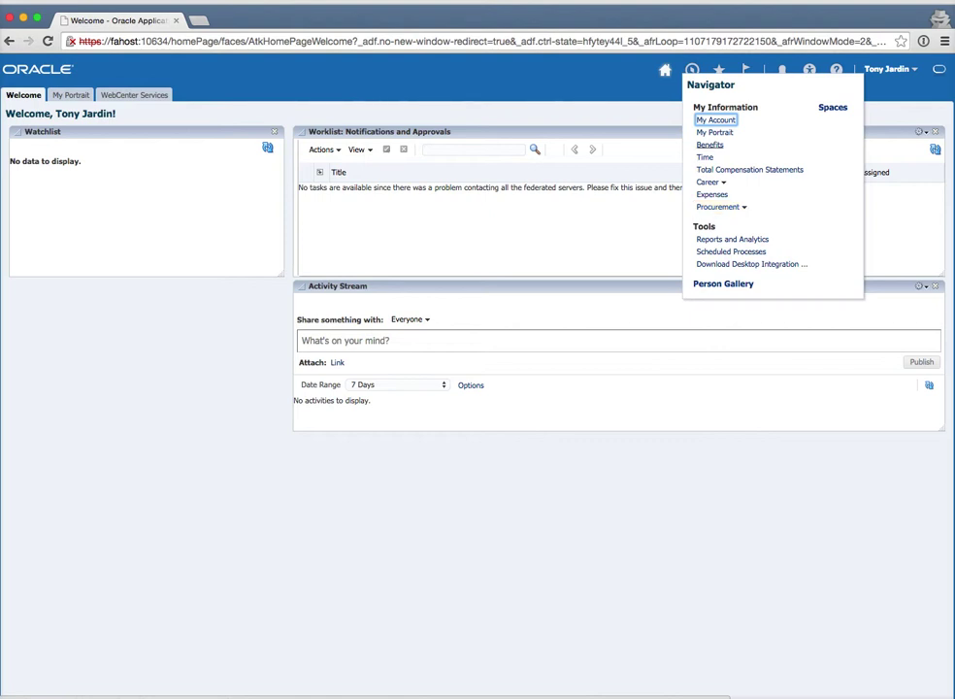
left_click(709, 144)
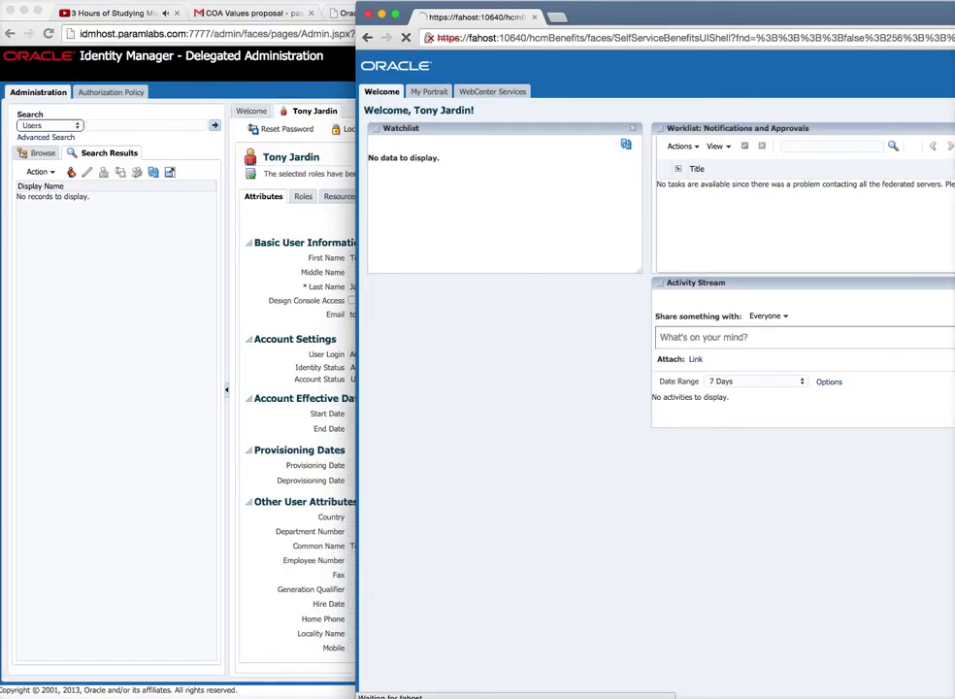
left_click(251, 110)
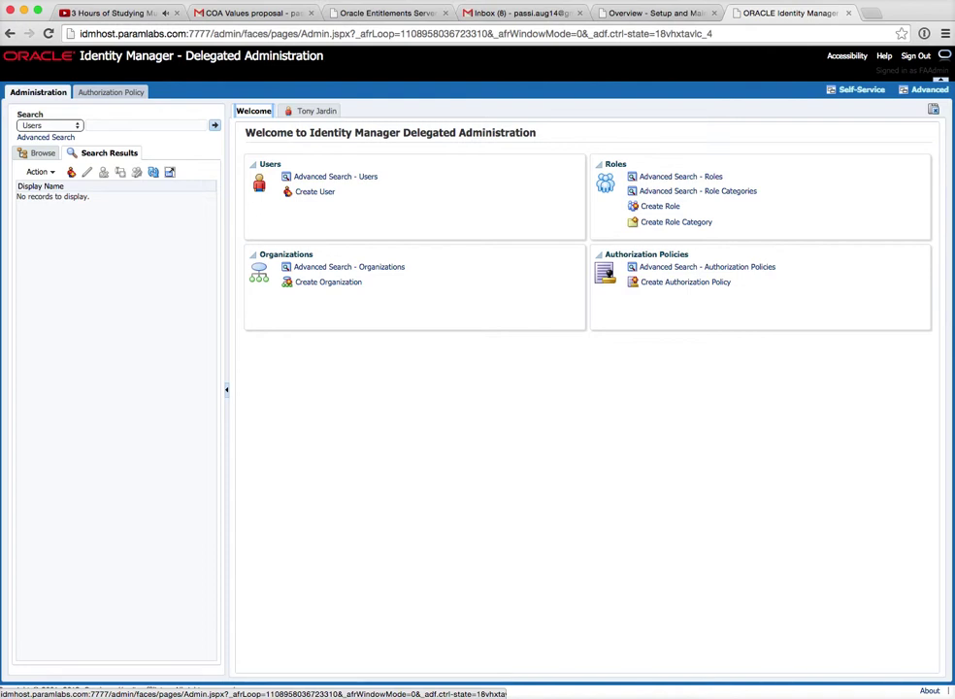
- Switch Identity Manager to Advanced, bring Benefits forward maximized, and open Scheduled Processes
left_click(930, 89)
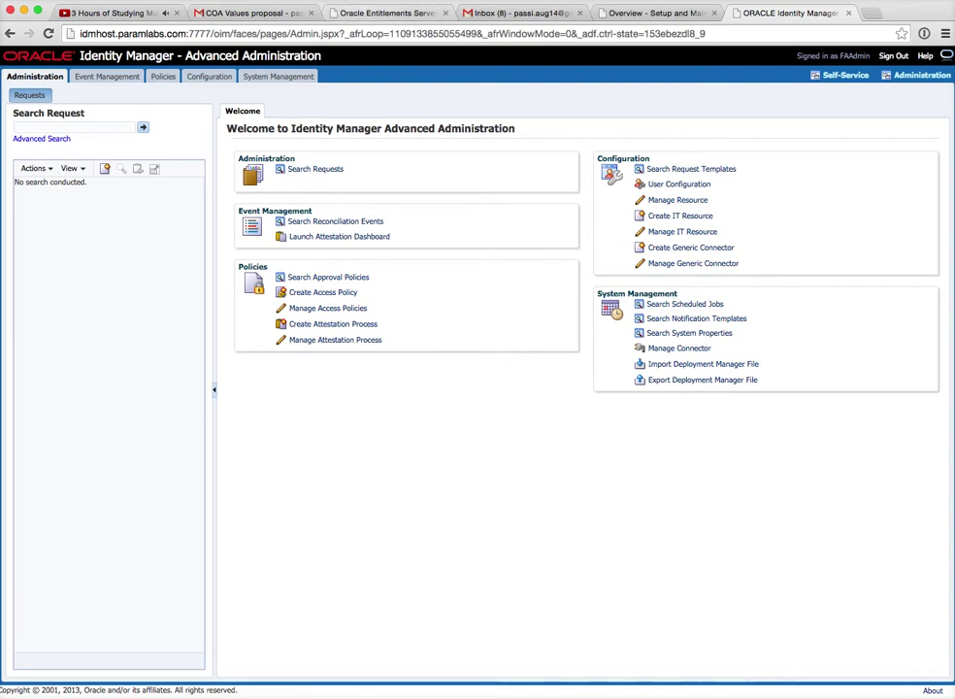
left_click(369, 148)
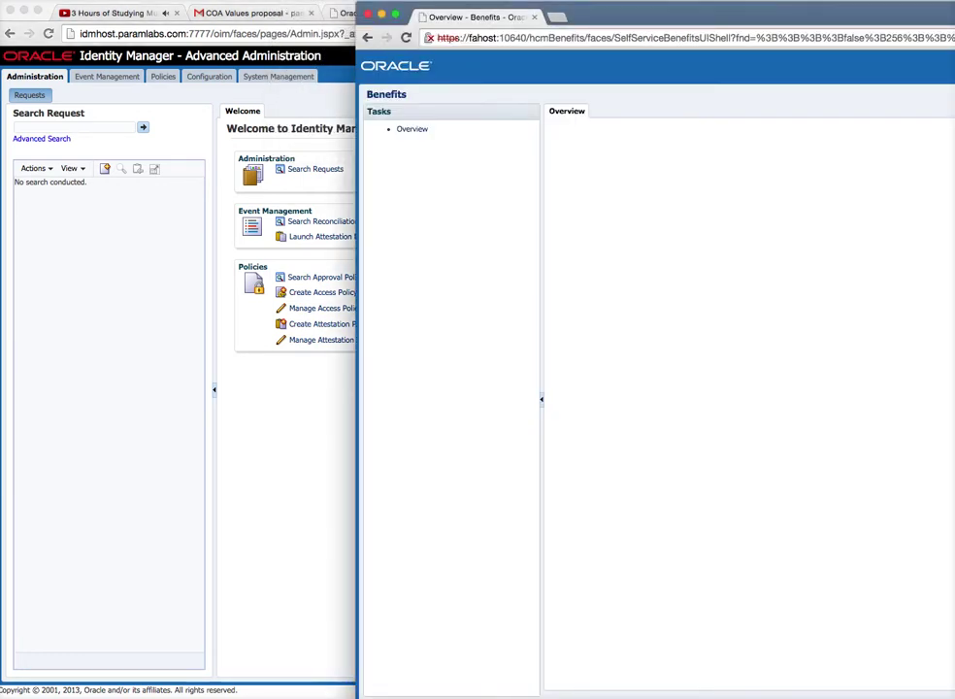
key("super+alt+f")
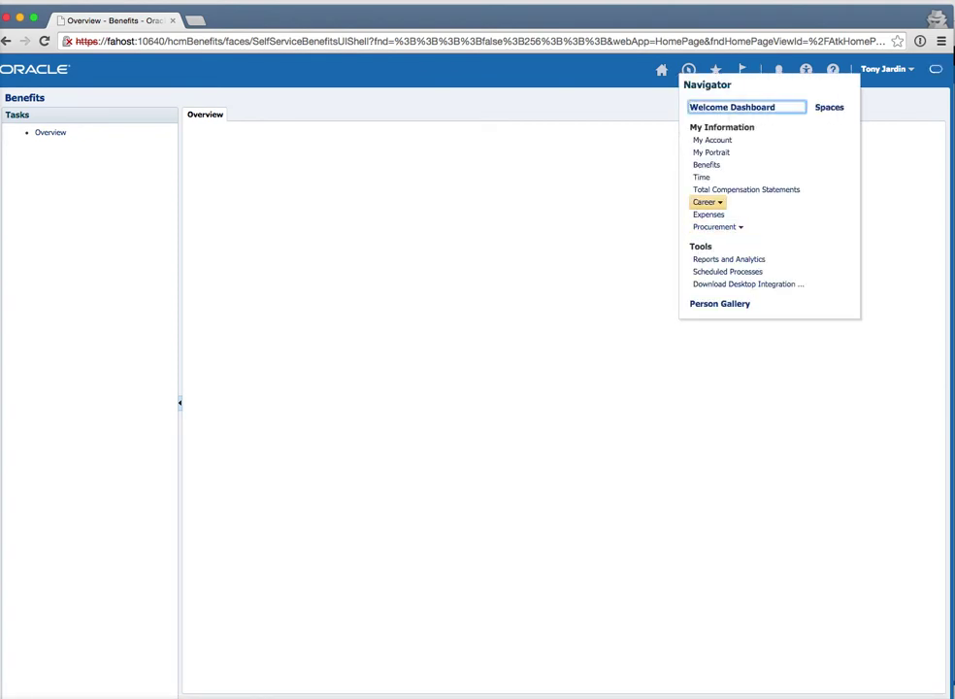
left_click(727, 271)
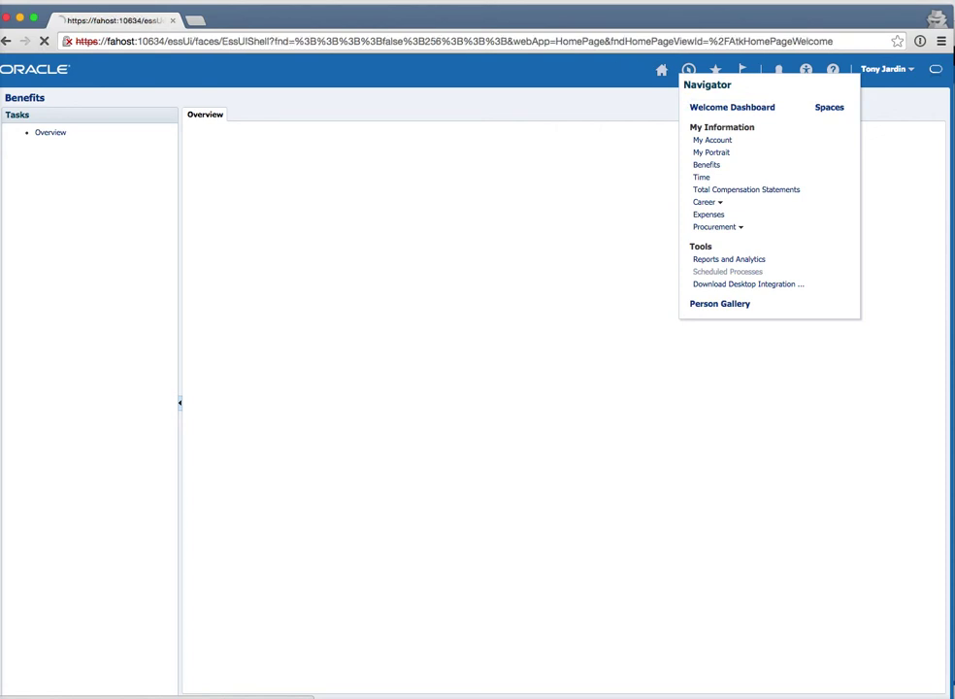